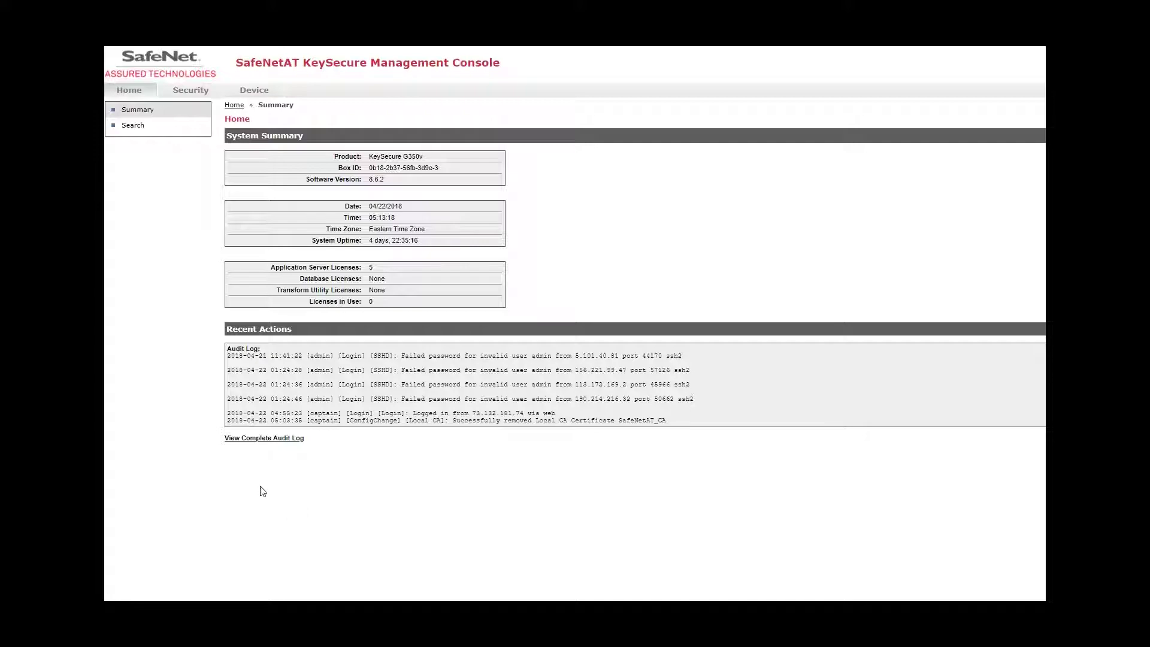
Go to Security > Local CAs and enter SafeNetAT_CA as the new CA name
left_click(189, 99)
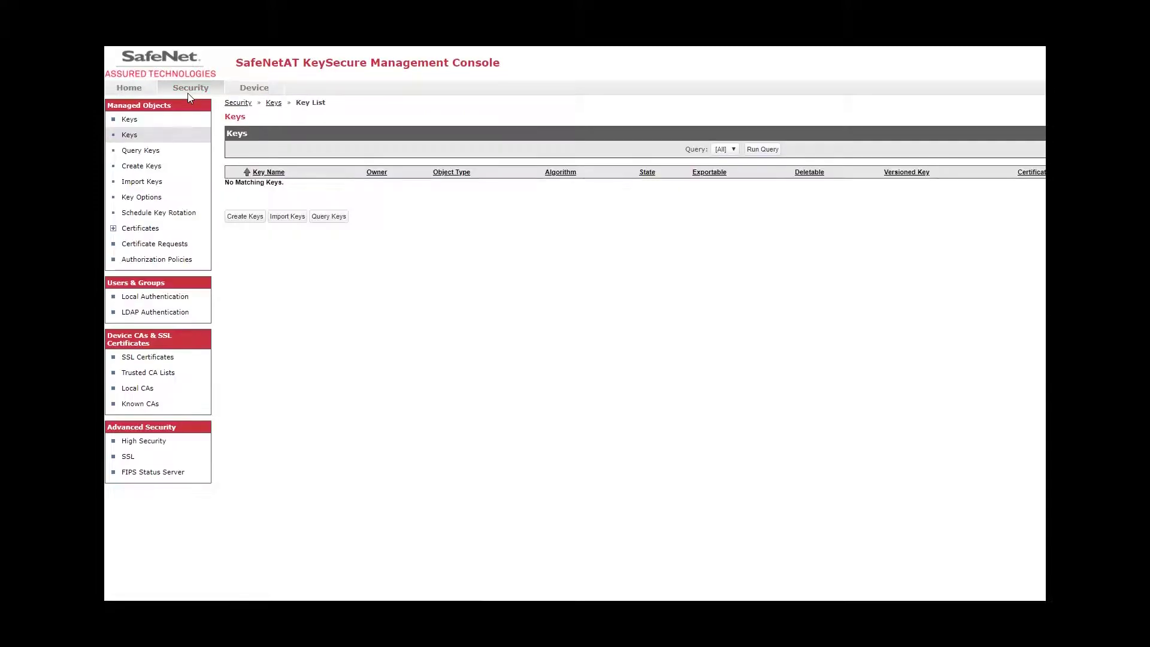
left_click(136, 389)
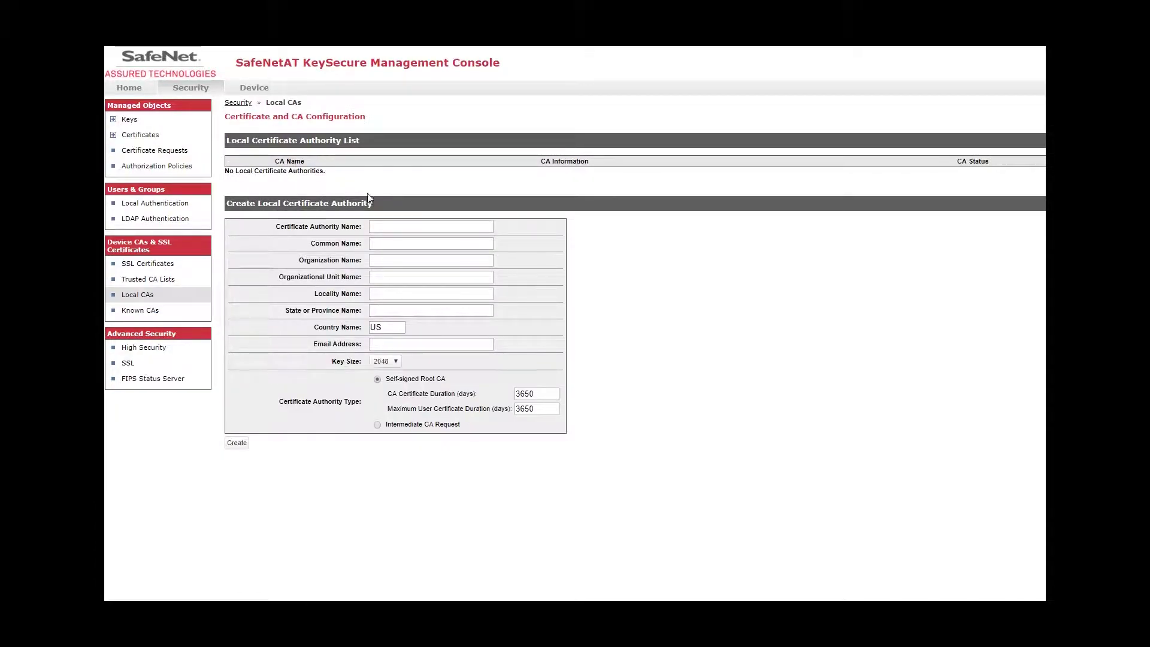
left_click(398, 227)
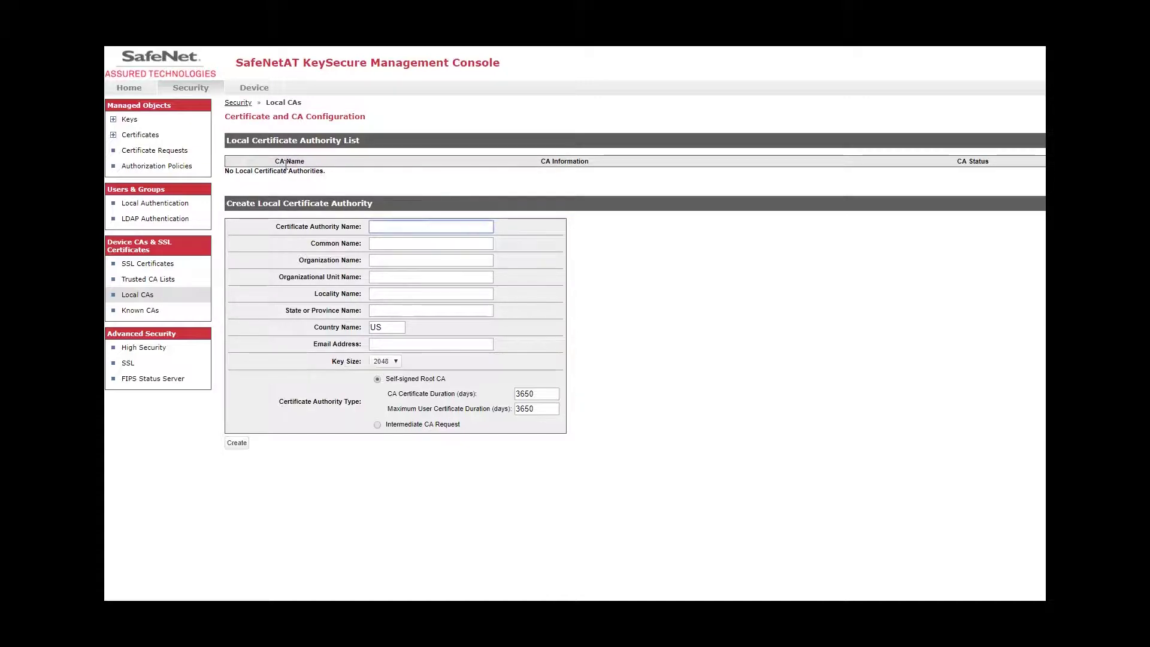
left_click(383, 225)
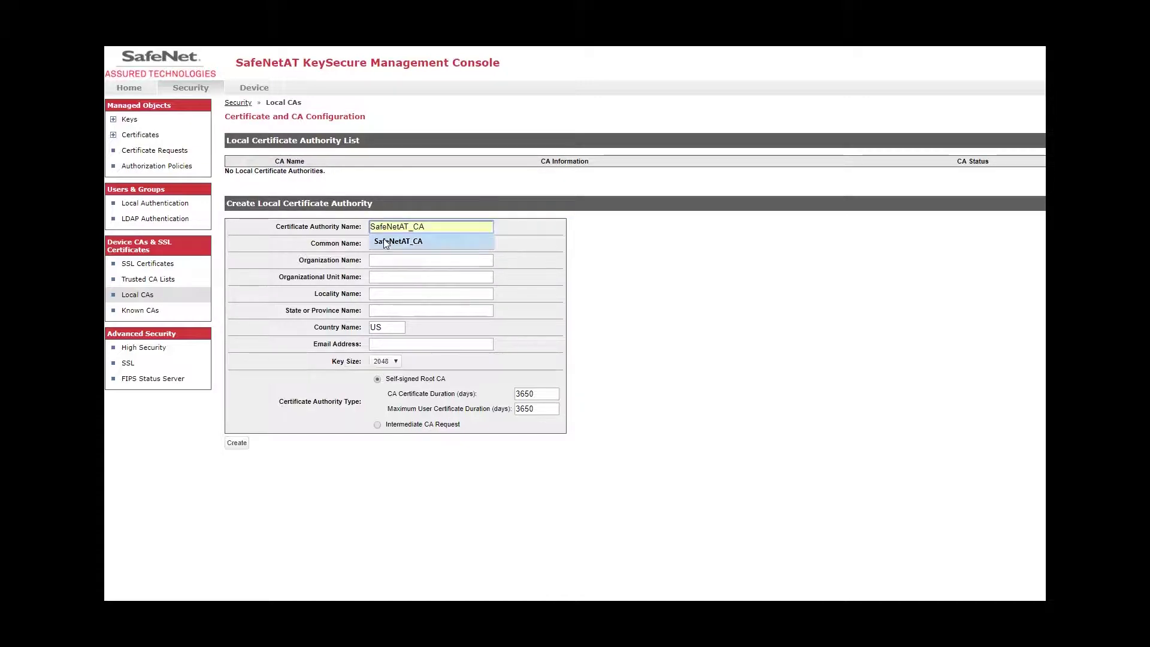
left_click(383, 239)
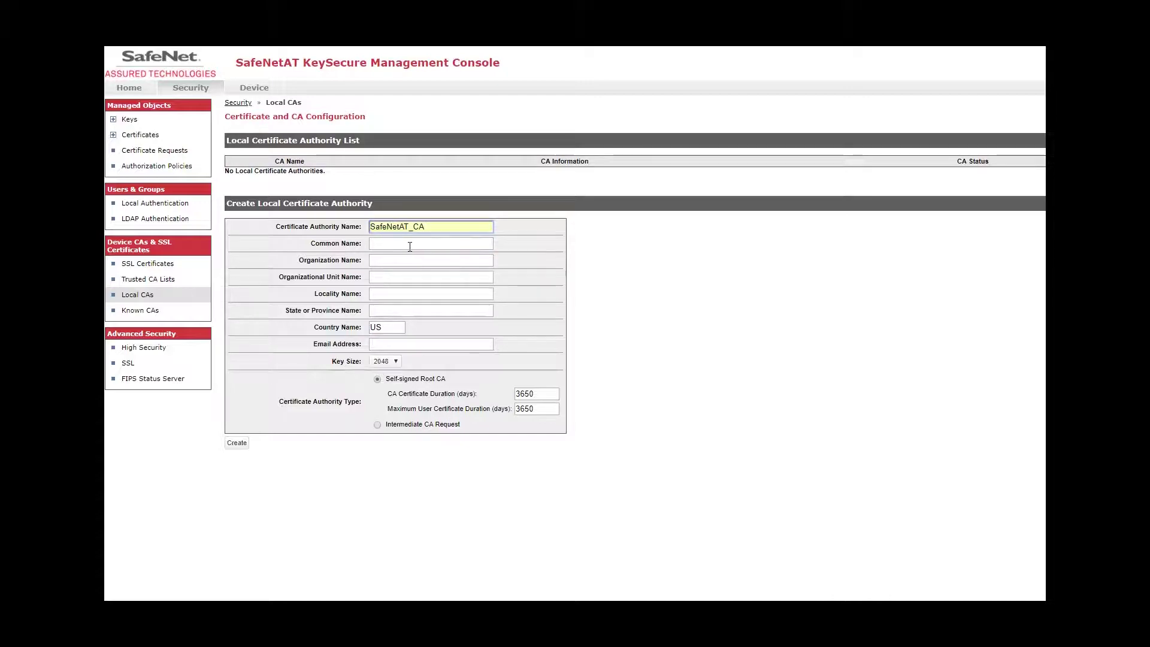
Set the common name to SafeNetAT_CA and the organization to SafeNet AT
left_click(398, 246)
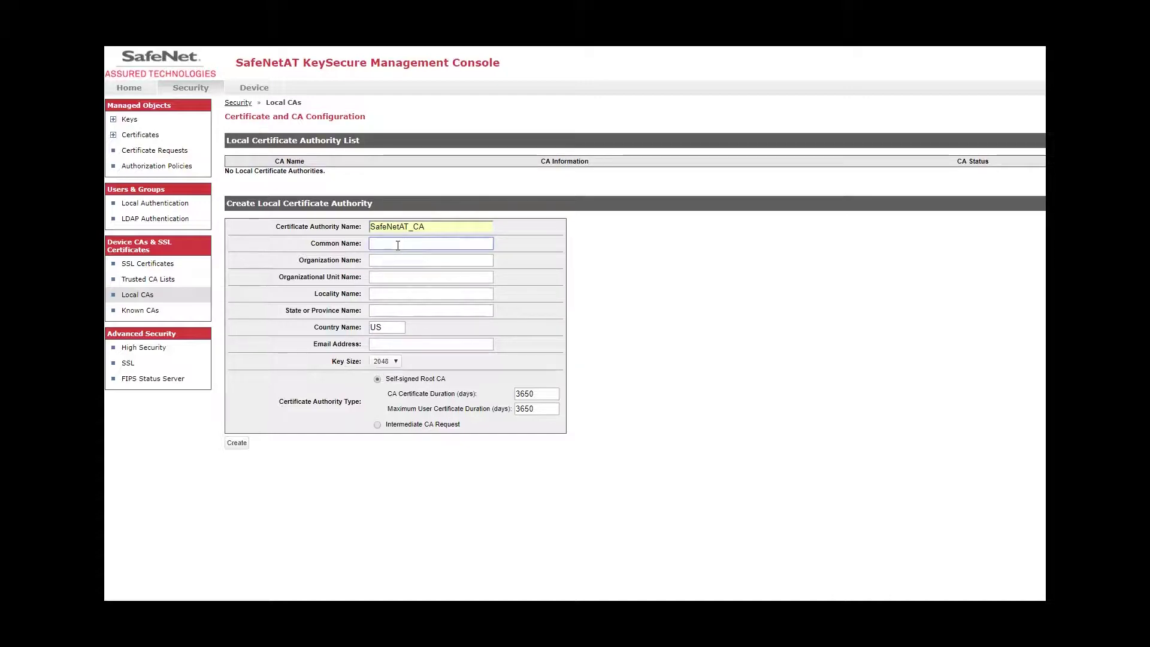
type("SafeNetAT_CA")
left_click(399, 258)
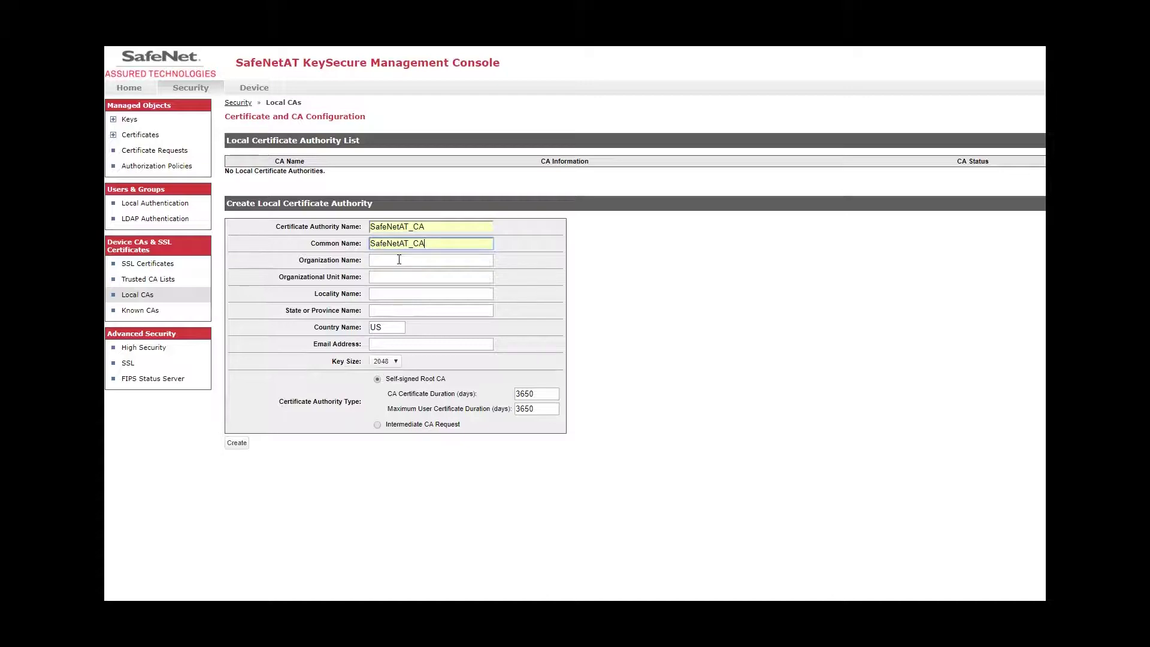
left_click(399, 259)
type("SafeNet AT")
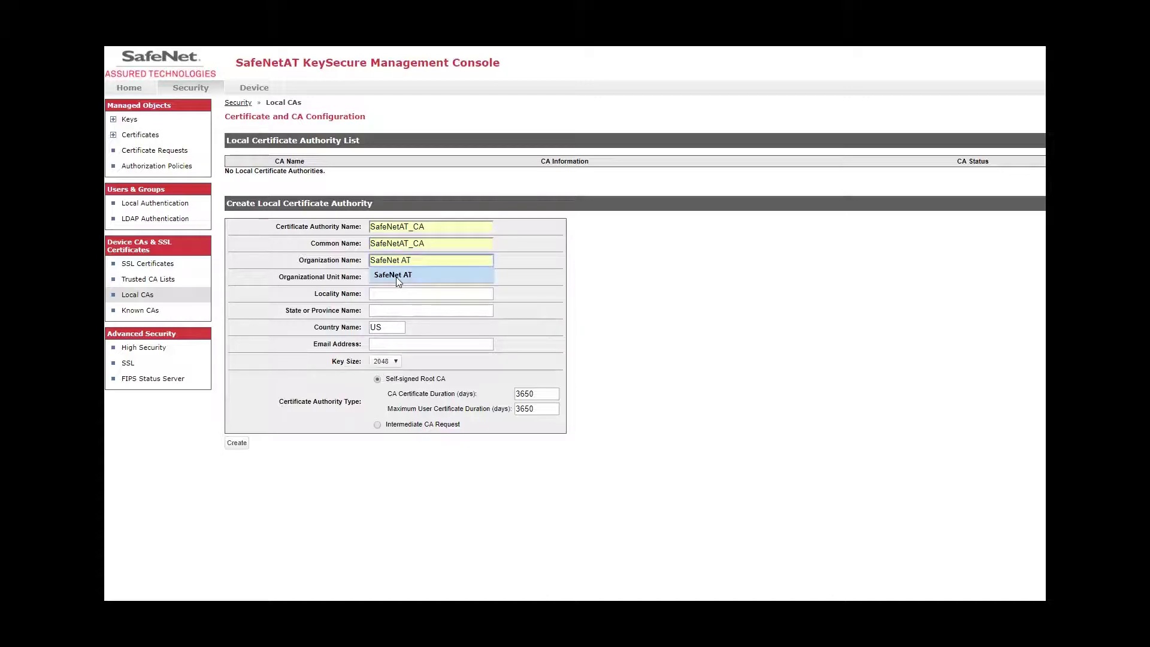
left_click(397, 280)
Set organizational unit Engineering, locality Abingdon and state MD
left_click(394, 278)
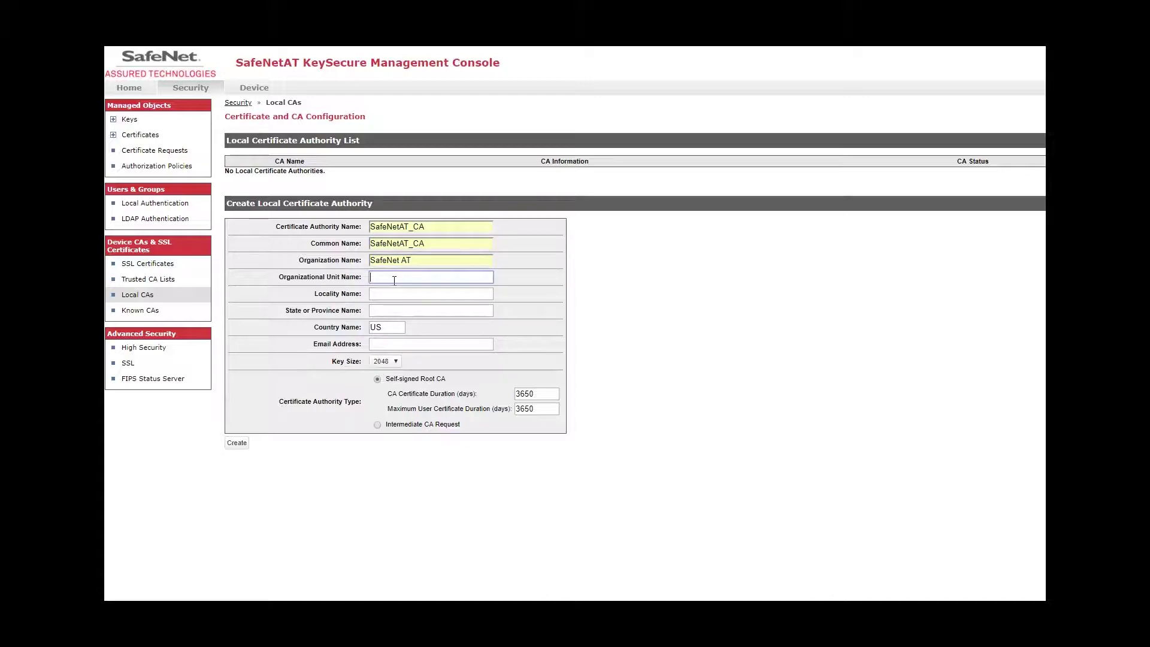
type("Engineering")
left_click(392, 294)
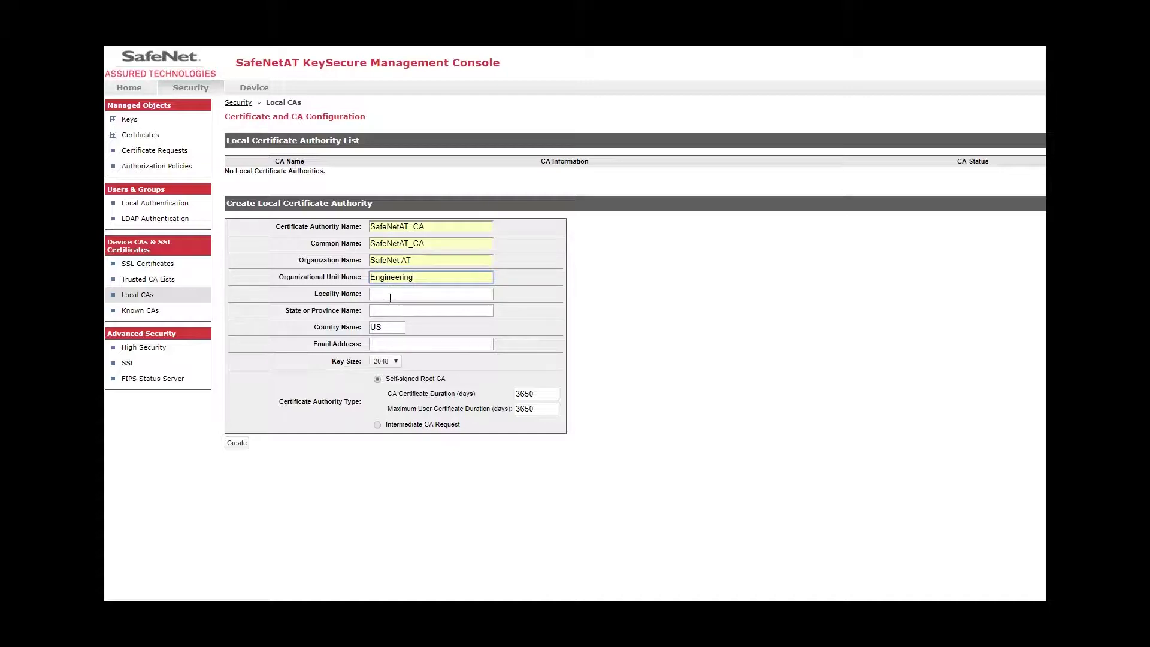
left_click(389, 293)
type("Abingdon")
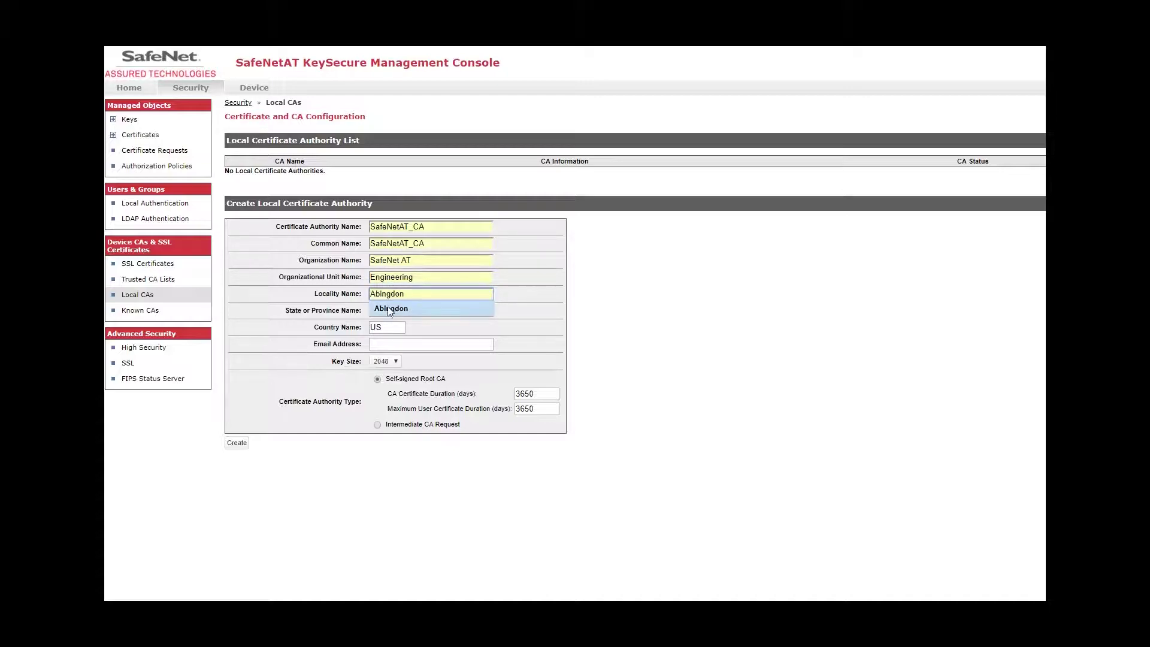
left_click(388, 308)
left_click(388, 310)
type("M")
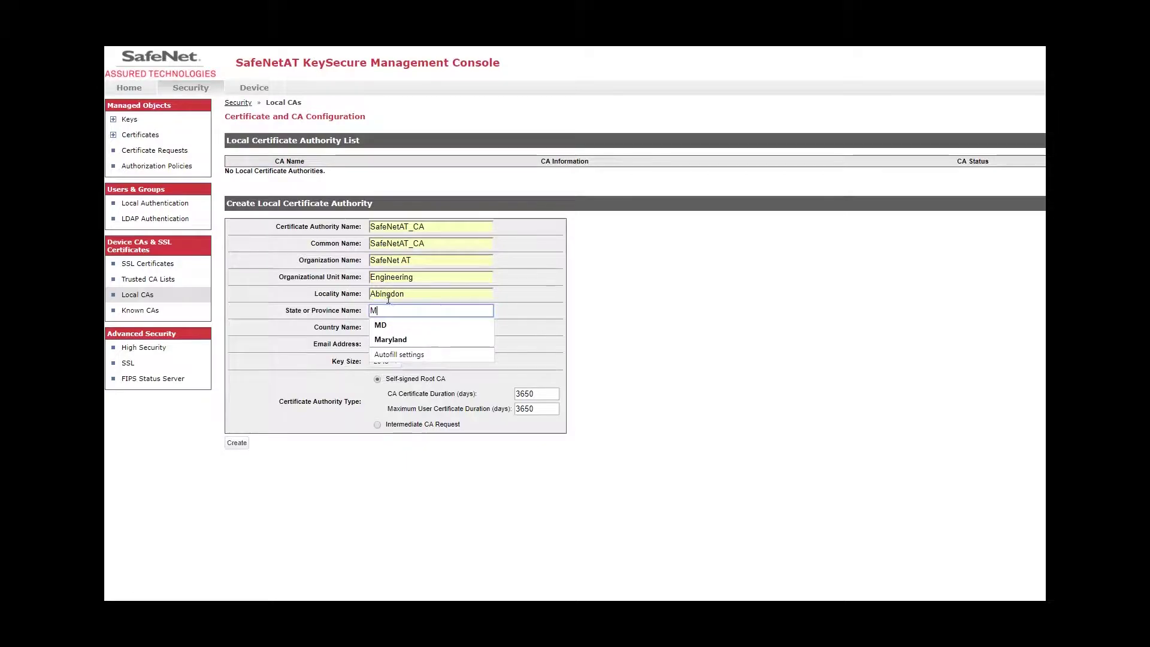
left_click(390, 325)
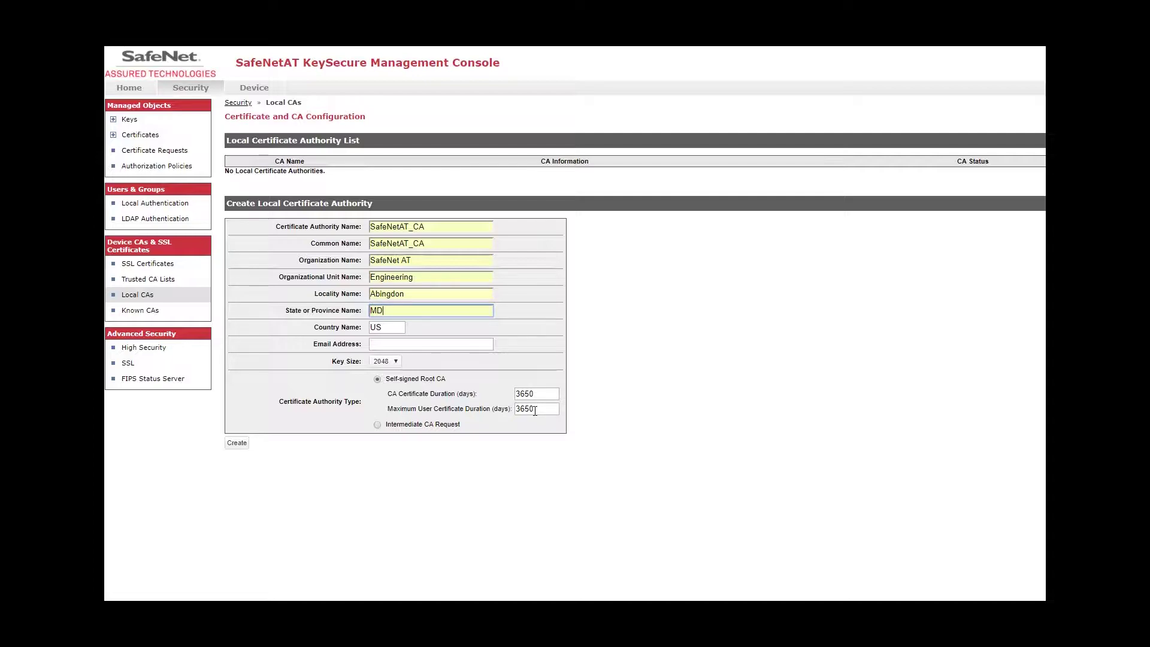
Change the maximum user certificate duration from 3650 to 365 days
left_click(535, 411)
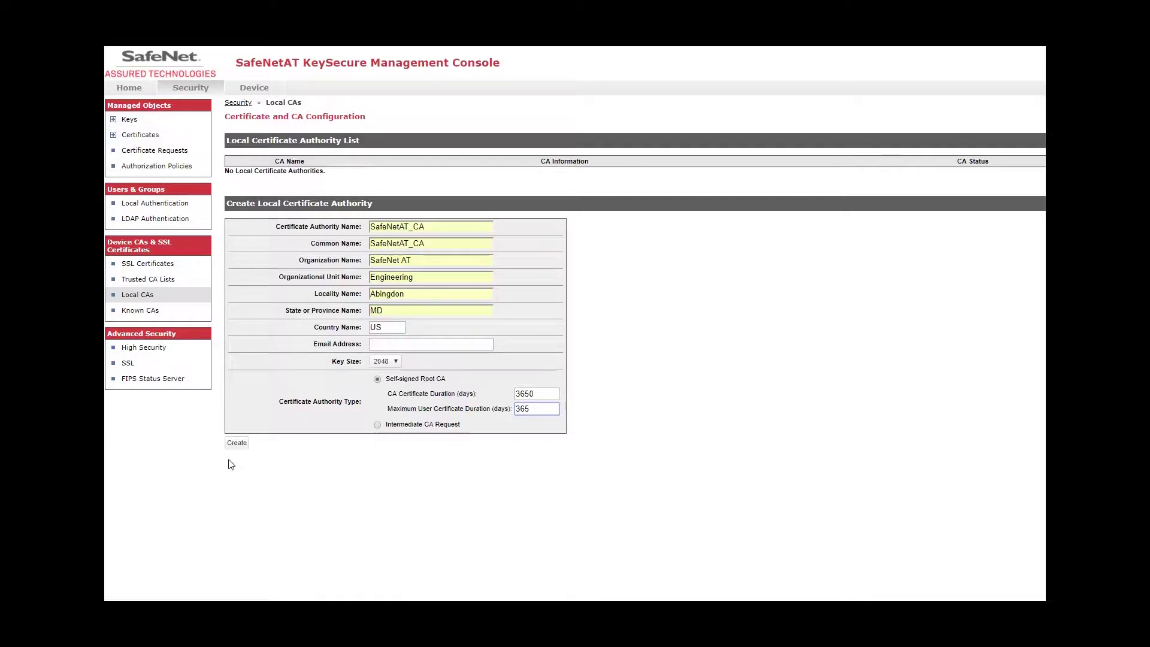
Create the self-signed root CA SafeNetAT_CA from the filled form
left_click(237, 445)
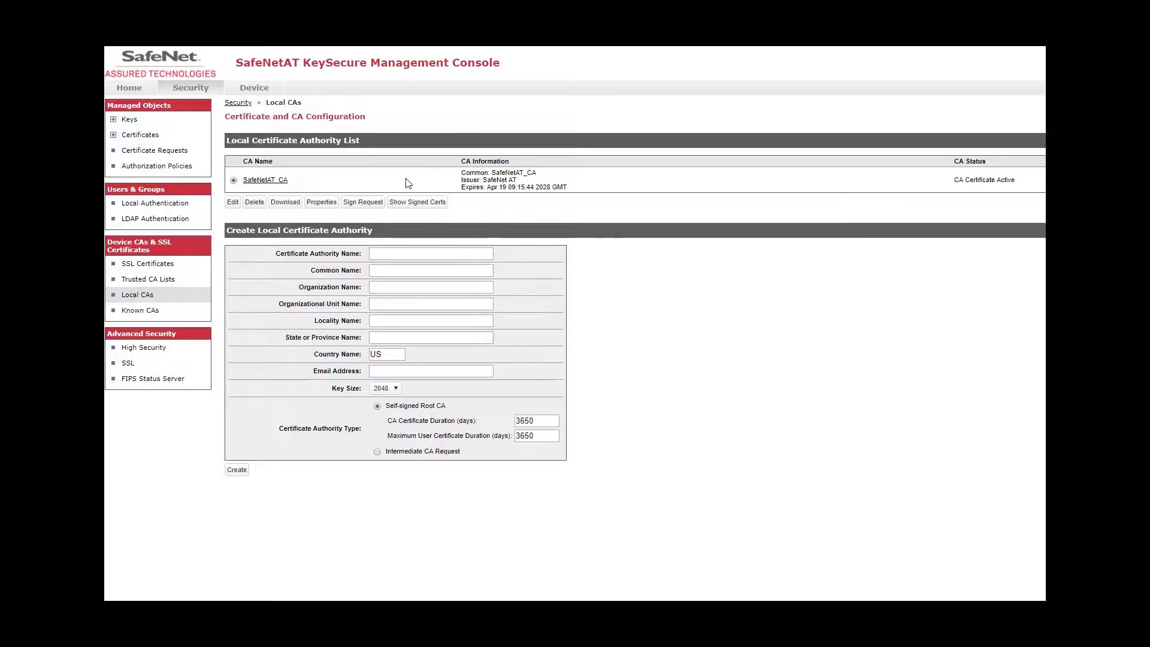
Display SafeNetAT_CA's signed certificates, showing the single active serial 0x0 entry
left_click(364, 202)
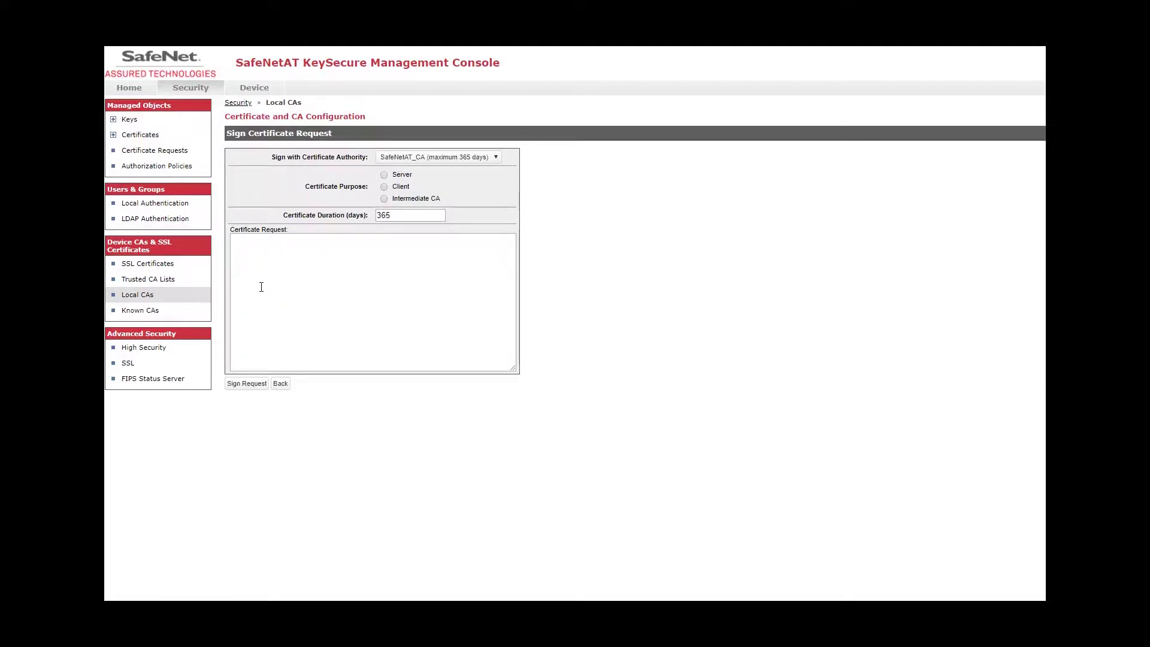
left_click(281, 383)
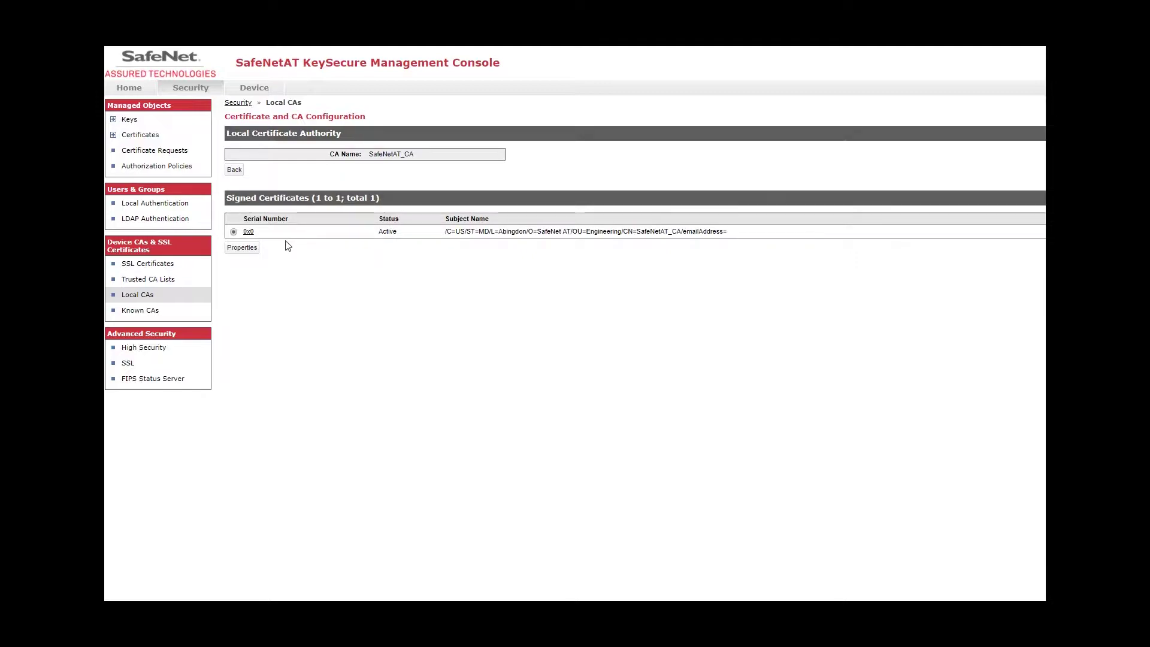
left_click(248, 232)
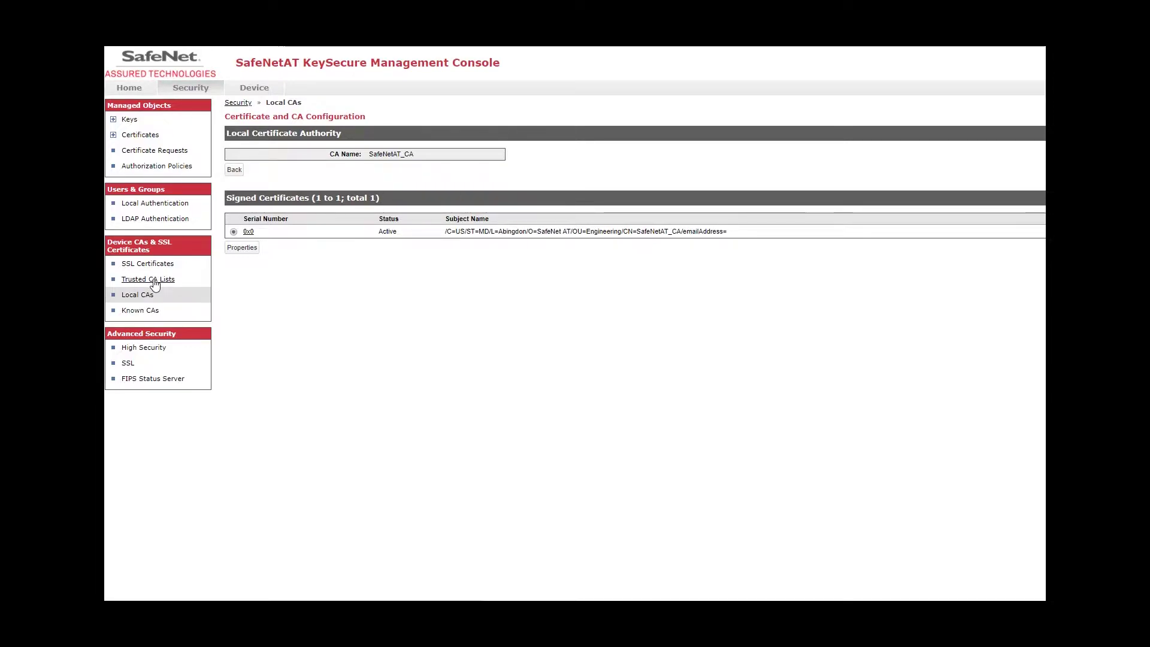
Open the Default profile under Trusted CA Lists
left_click(153, 280)
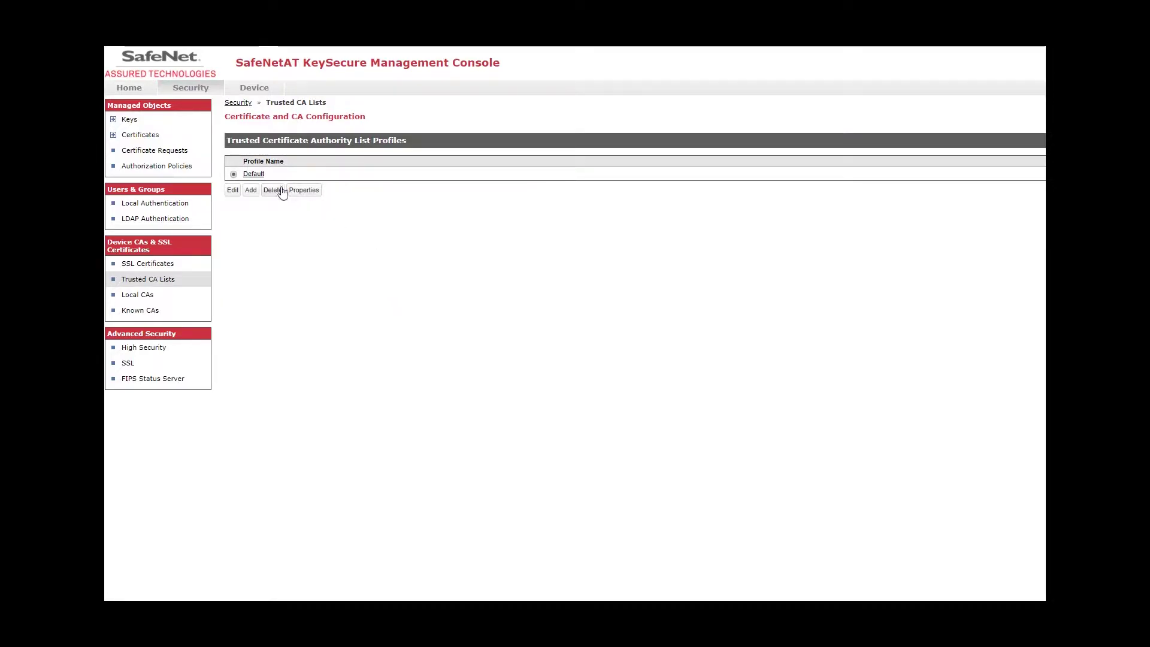
left_click(254, 175)
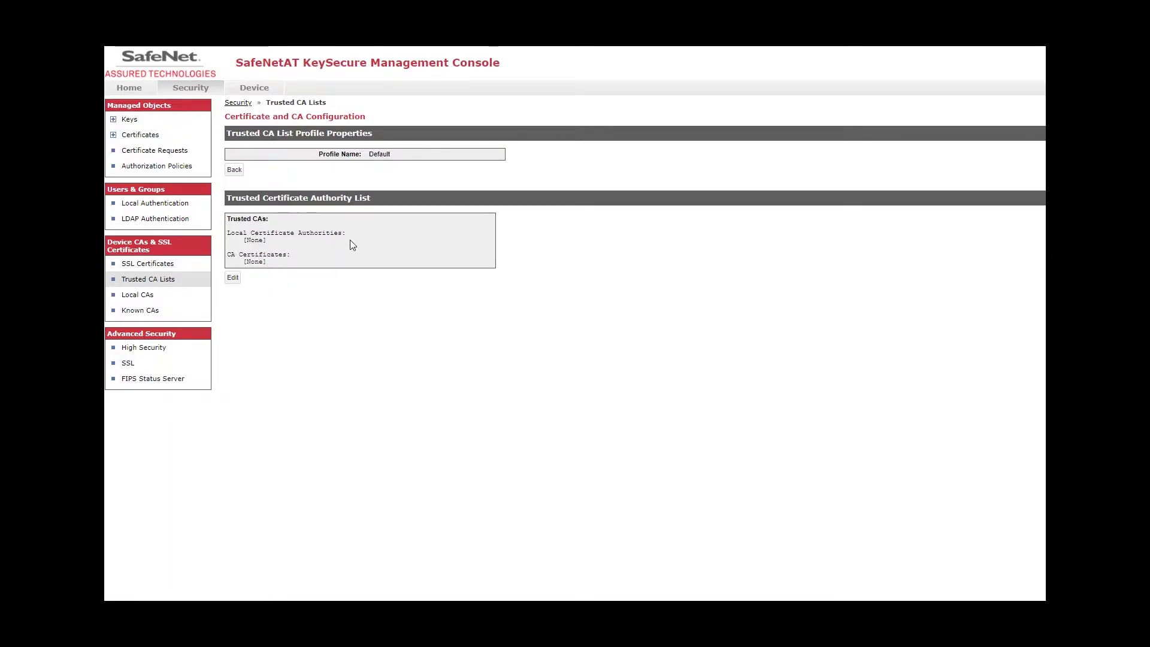
Edit the Default profile and add SafeNetAT_CA to its trusted CAs
left_click(233, 280)
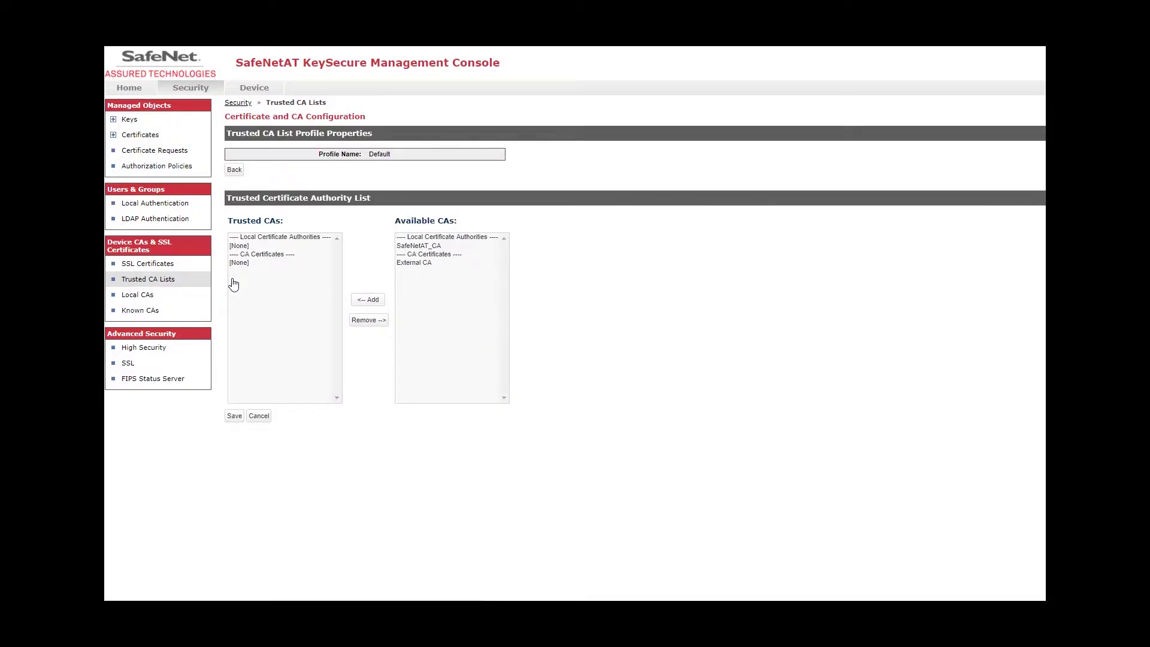
left_click(415, 247)
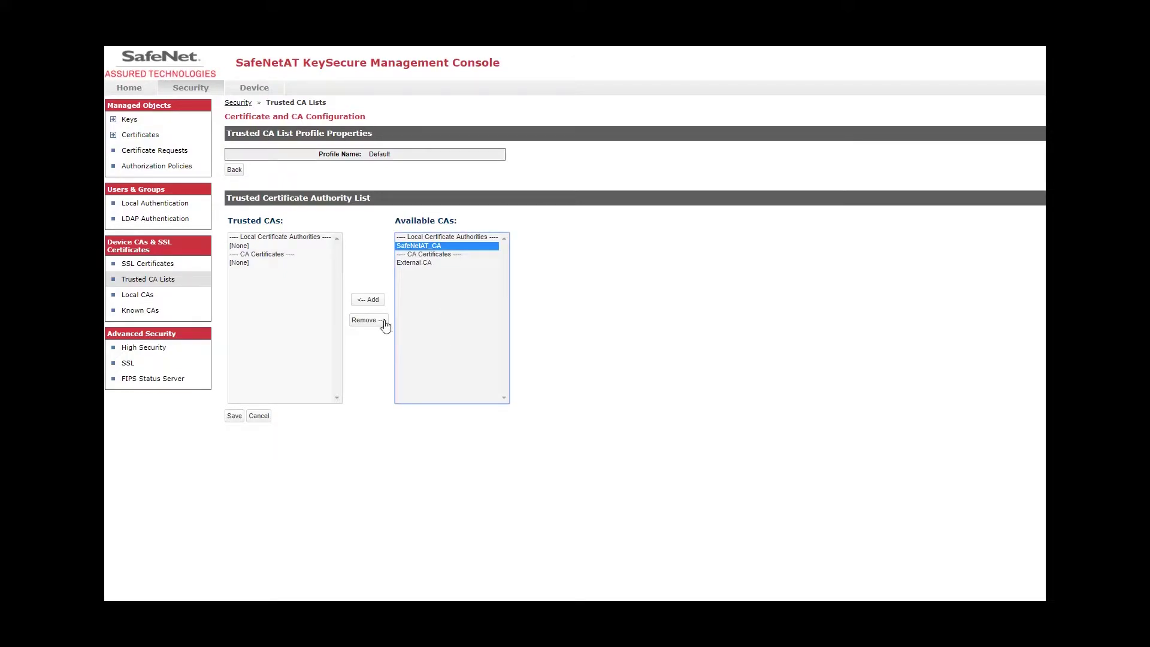
left_click(368, 305)
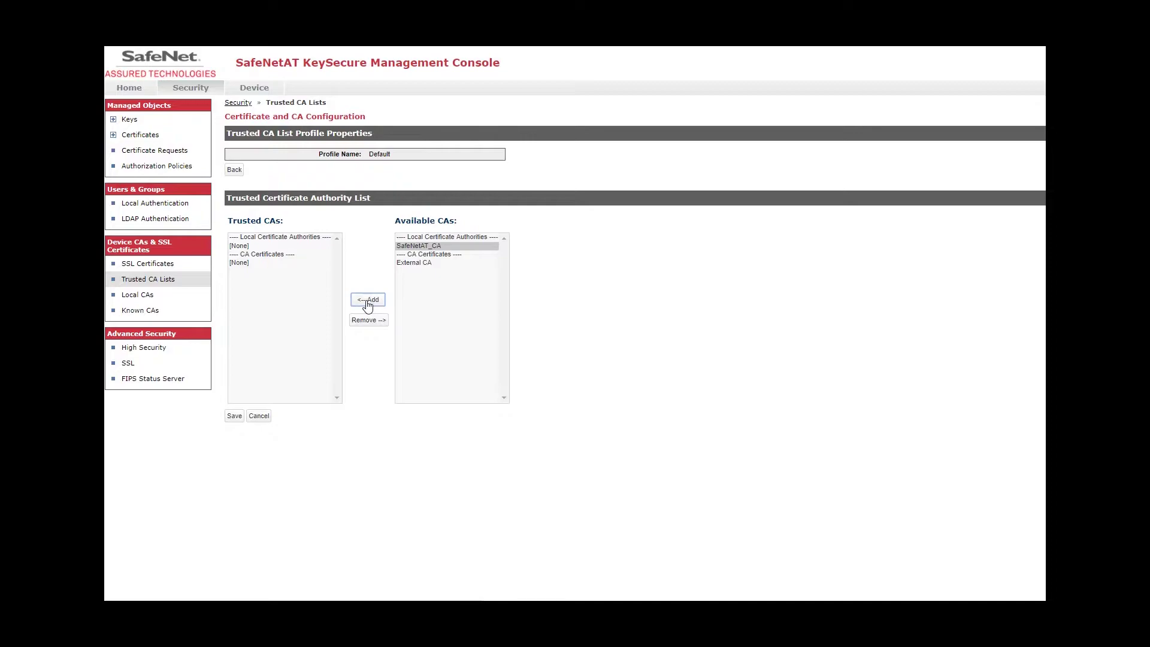